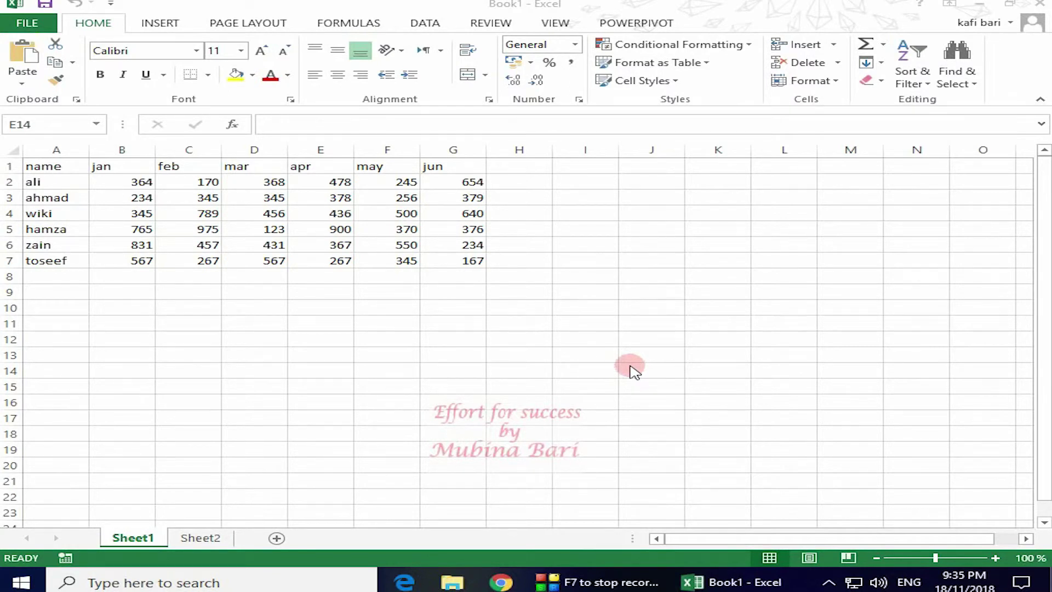
# Step: Open Save As from the File menu and pick OneDrive - Personal as the location
pyautogui.click(47, 27)
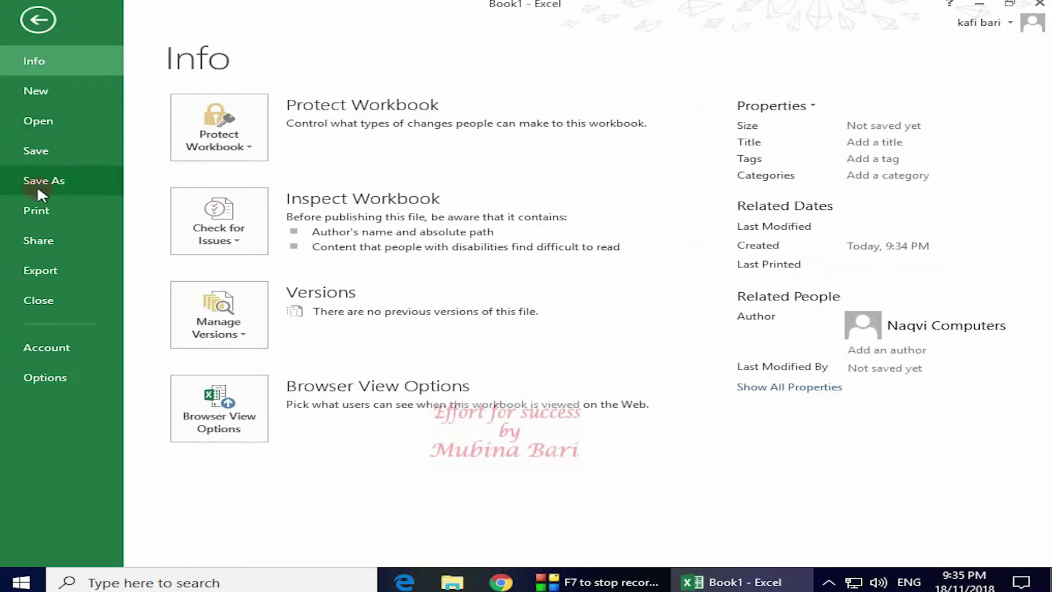
pyautogui.click(46, 181)
pyautogui.click(261, 124)
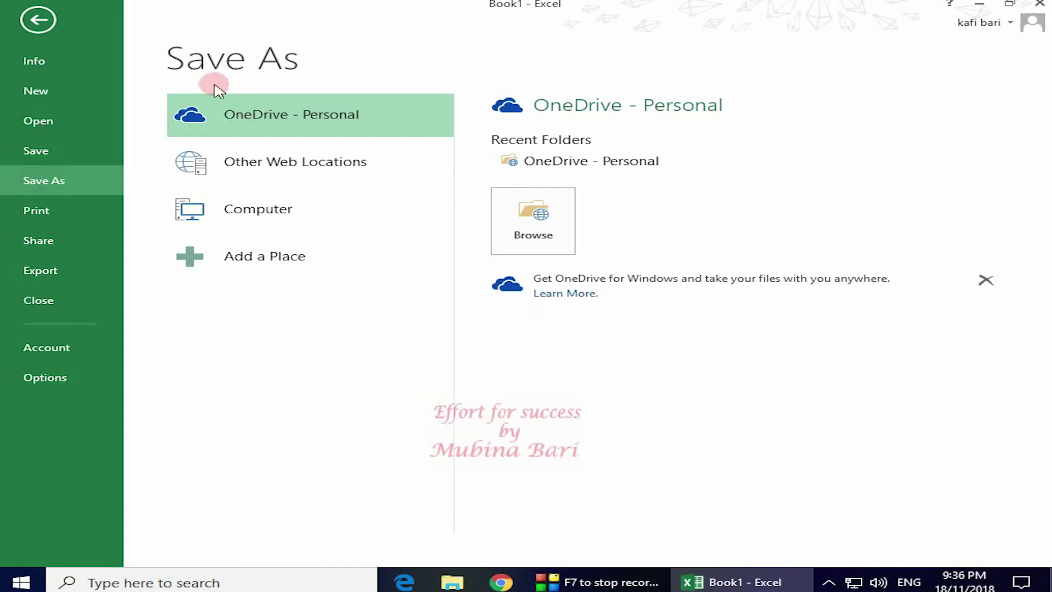
# Step: Browse to the OneDrive folder in the Save As dialog
pyautogui.click(535, 245)
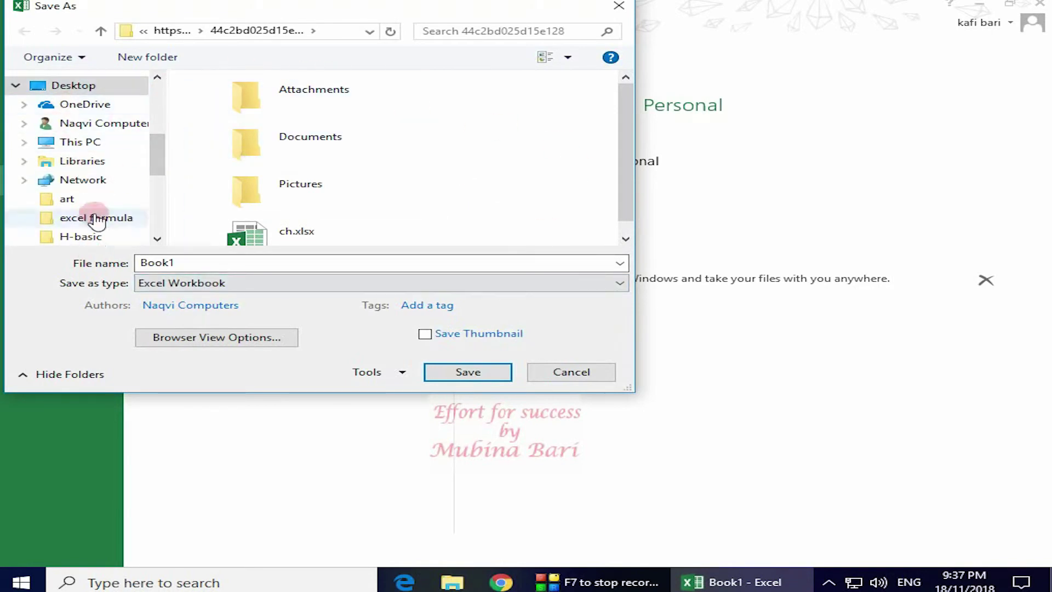
pyautogui.click(108, 113)
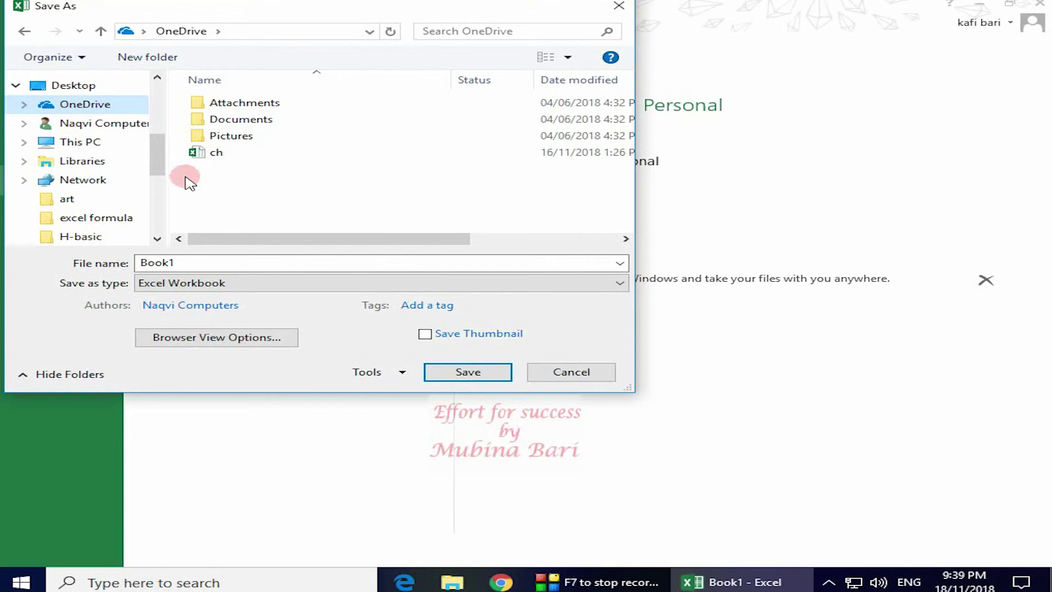
# Step: Save the workbook to OneDrive as 'work', keeping the Excel Workbook file type
pyautogui.doubleClick(183, 263)
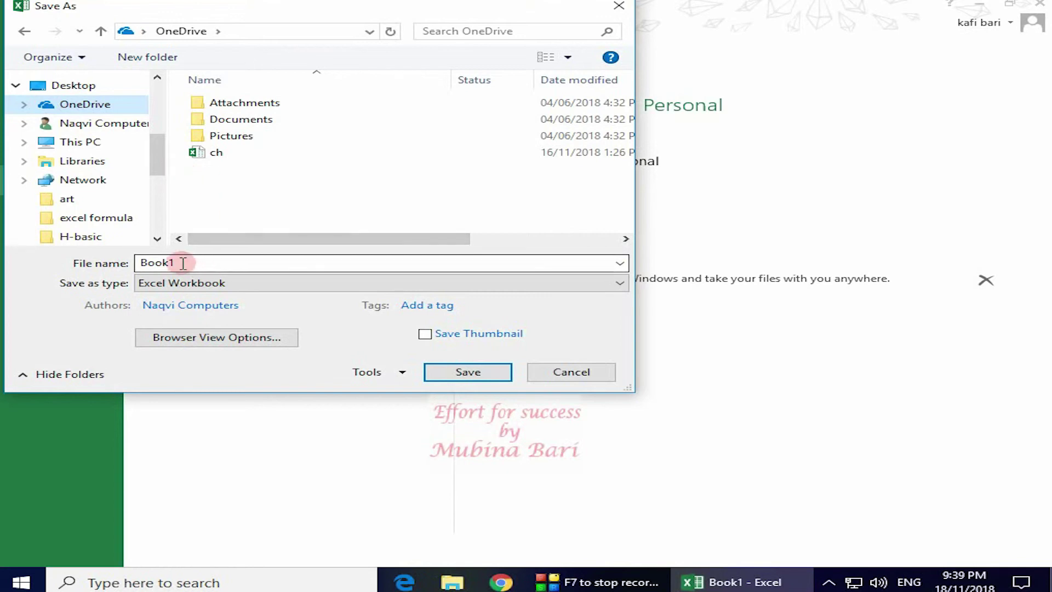
pyautogui.press('BackSpace')
pyautogui.write('work')
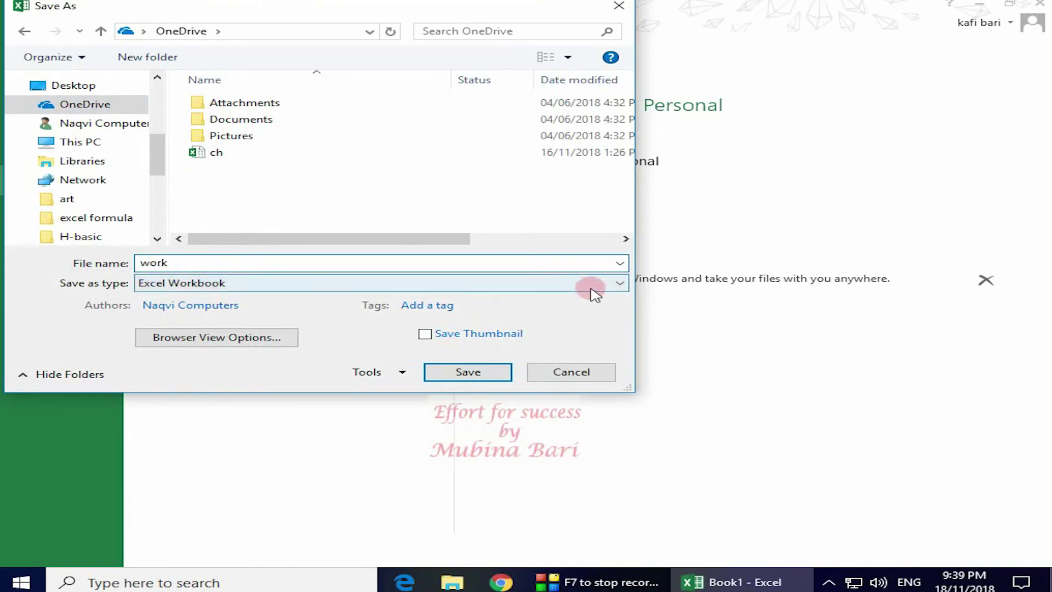
pyautogui.click(619, 283)
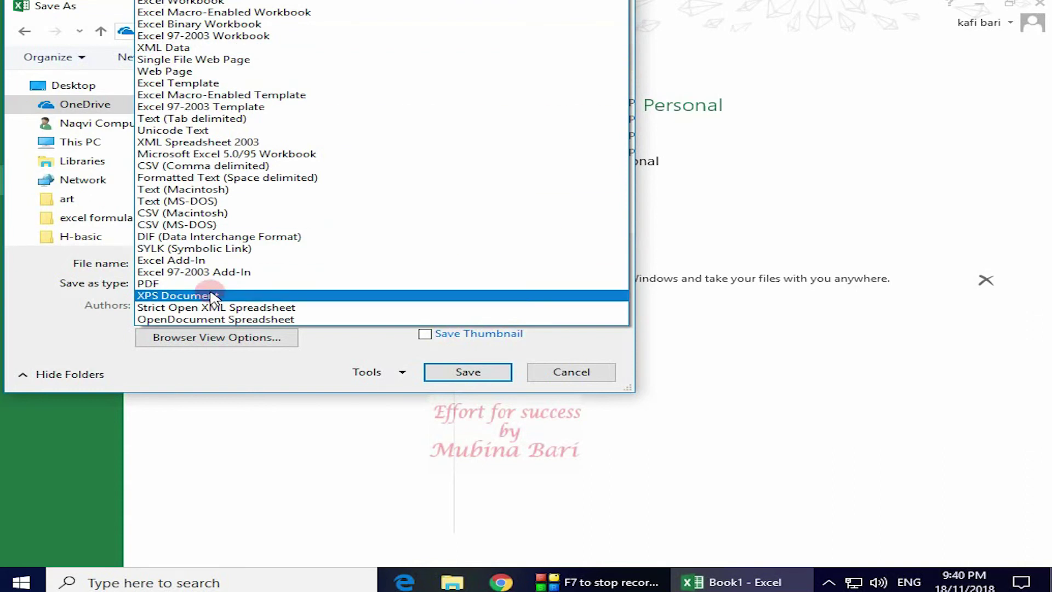
pyautogui.click(189, 4)
pyautogui.click(176, 267)
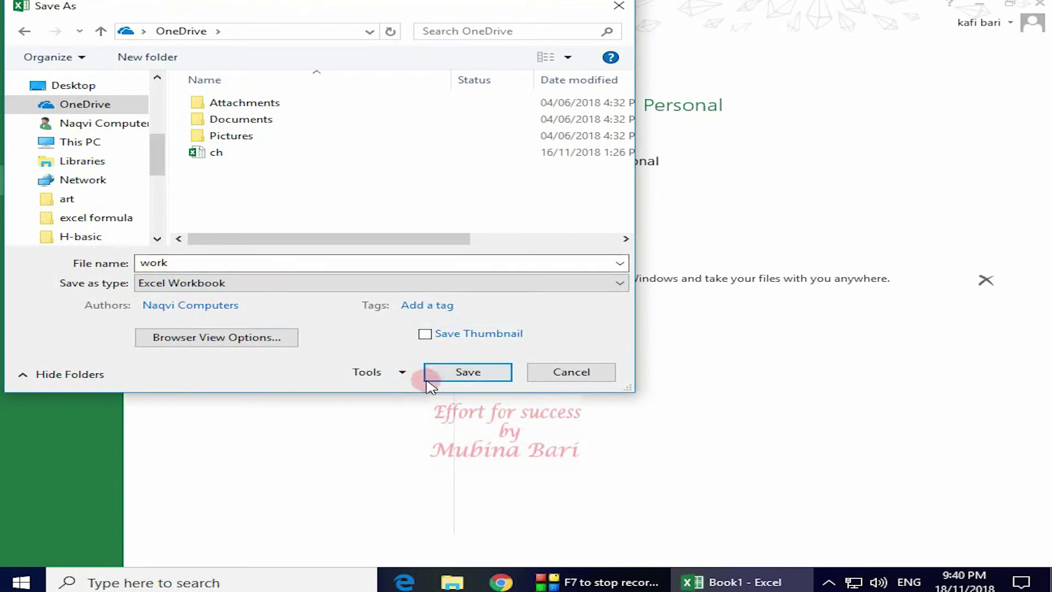
pyautogui.click(446, 374)
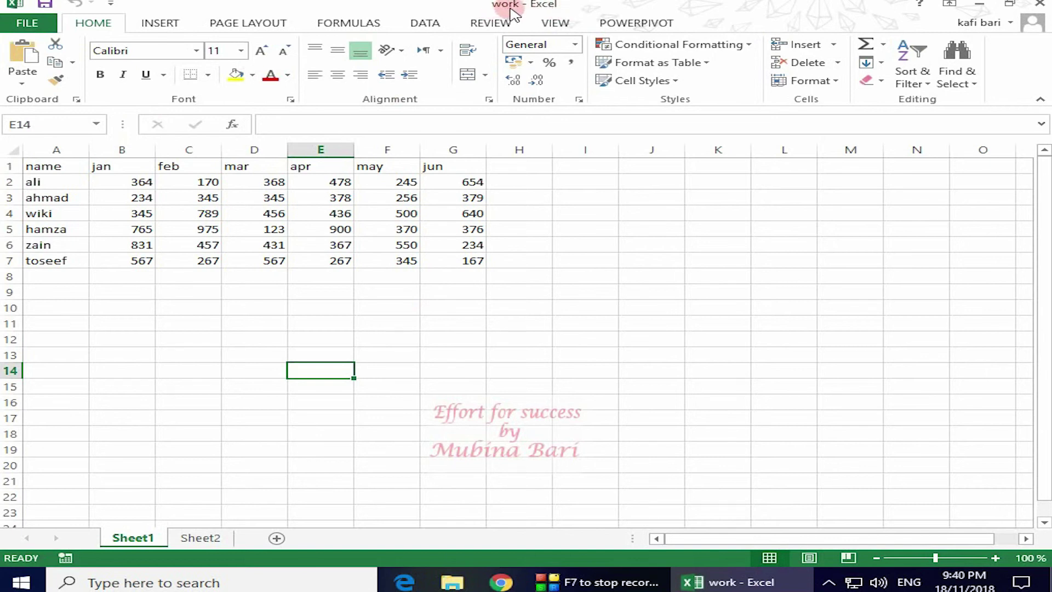
# Step: Reopen the OneDrive Save As dialog for 'work', then close it without saving again
pyautogui.click(39, 25)
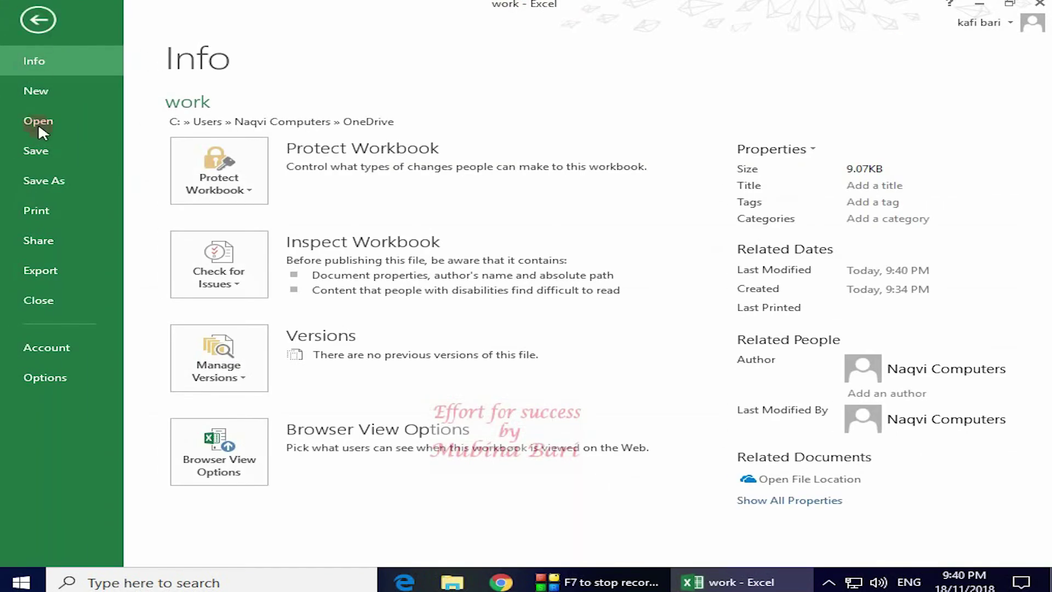
pyautogui.click(62, 176)
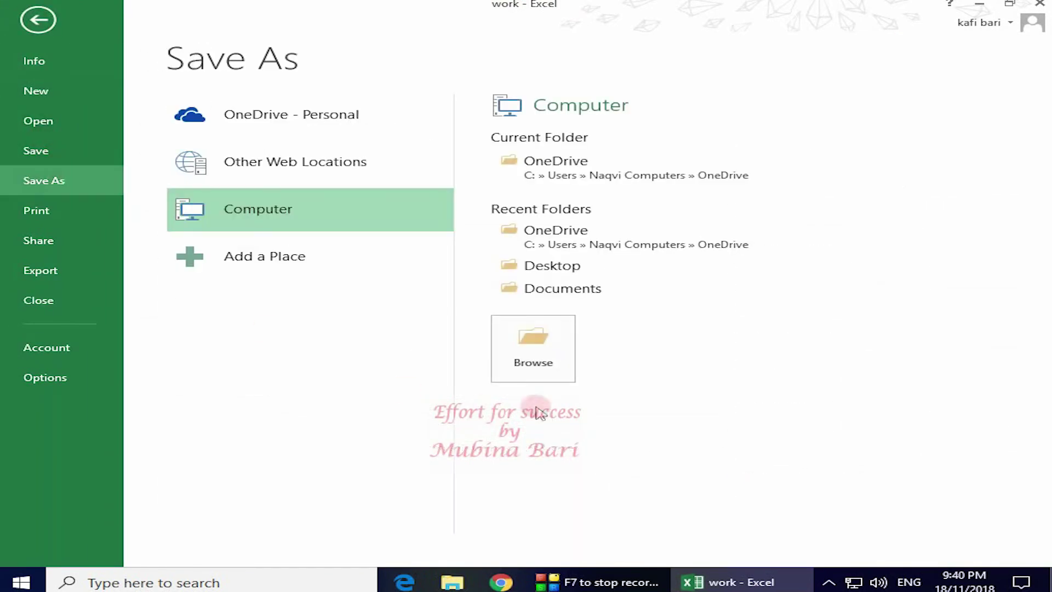
pyautogui.click(313, 112)
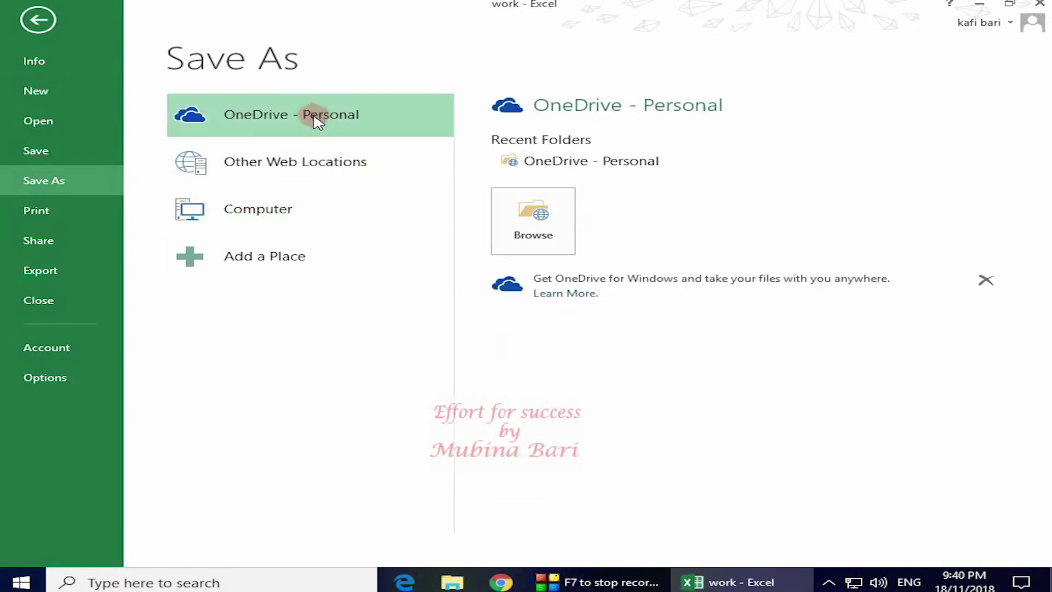
pyautogui.click(531, 237)
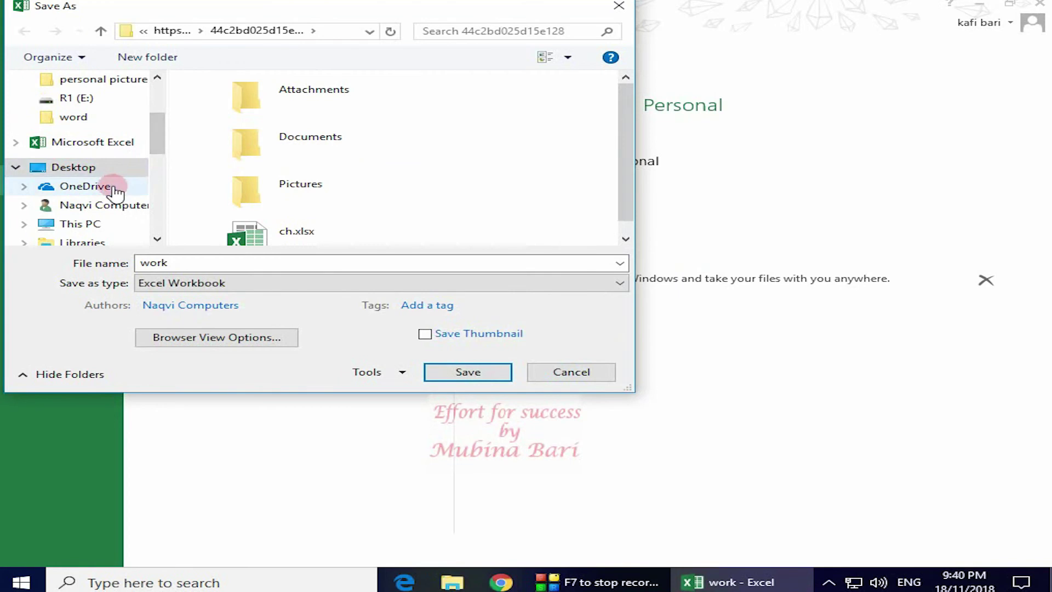
pyautogui.click(112, 189)
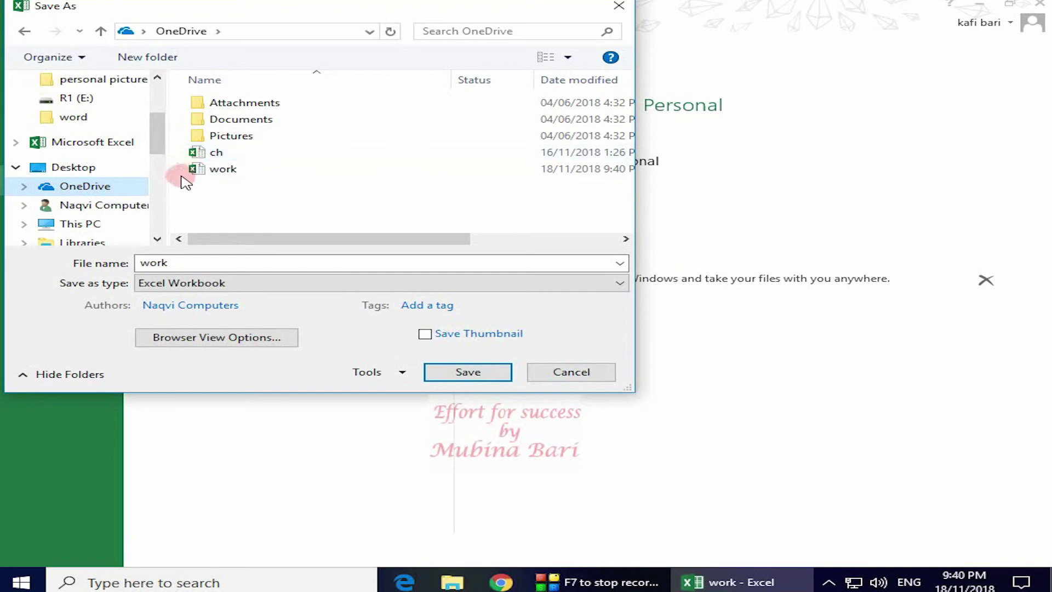
pyautogui.click(621, 7)
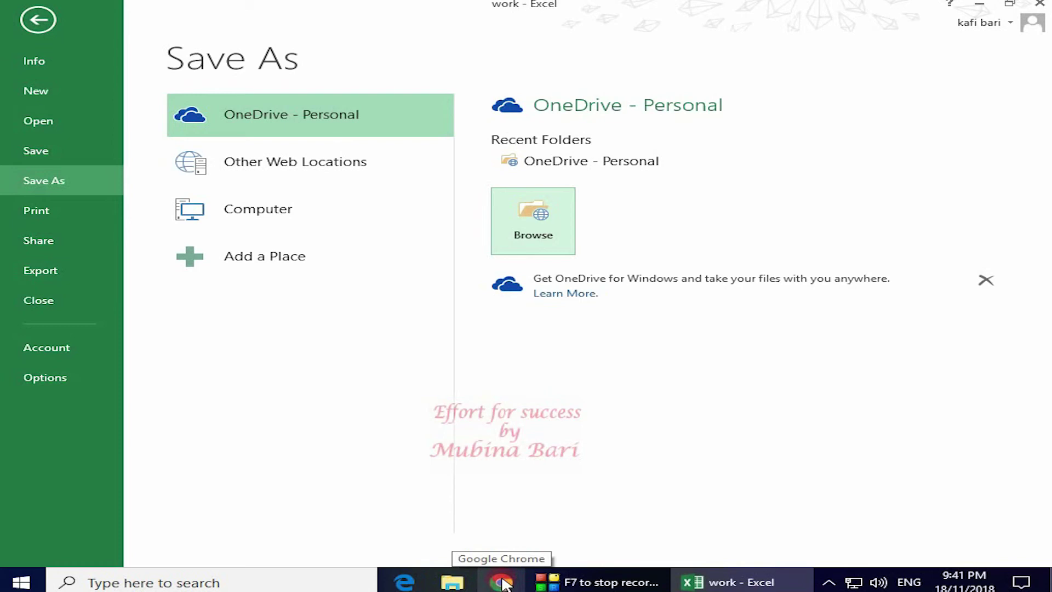
# Step: Minimize Excel and launch Google Chrome from the taskbar
pyautogui.click(503, 584)
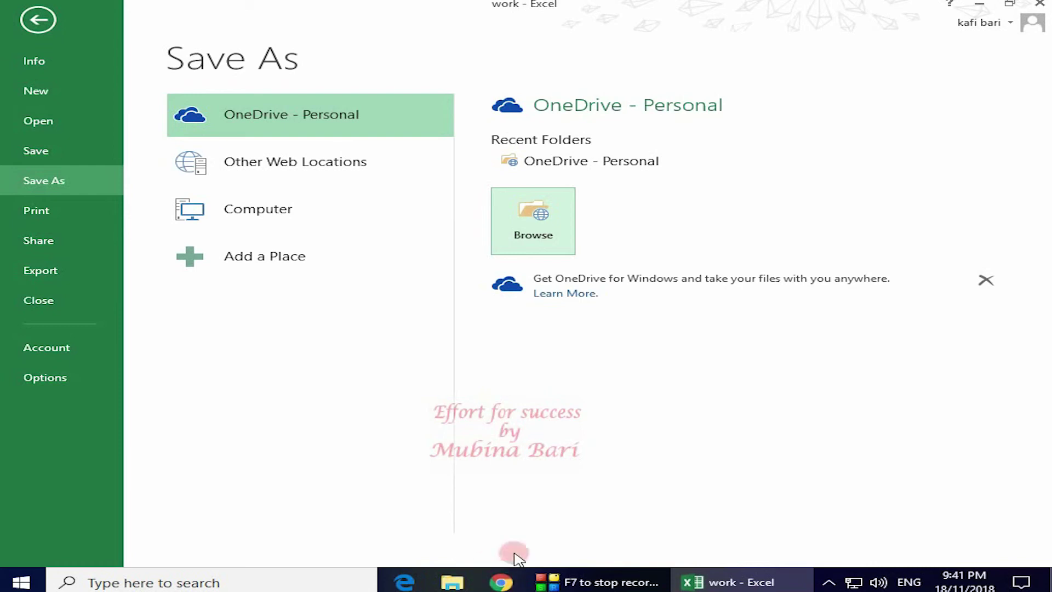
pyautogui.click(986, 4)
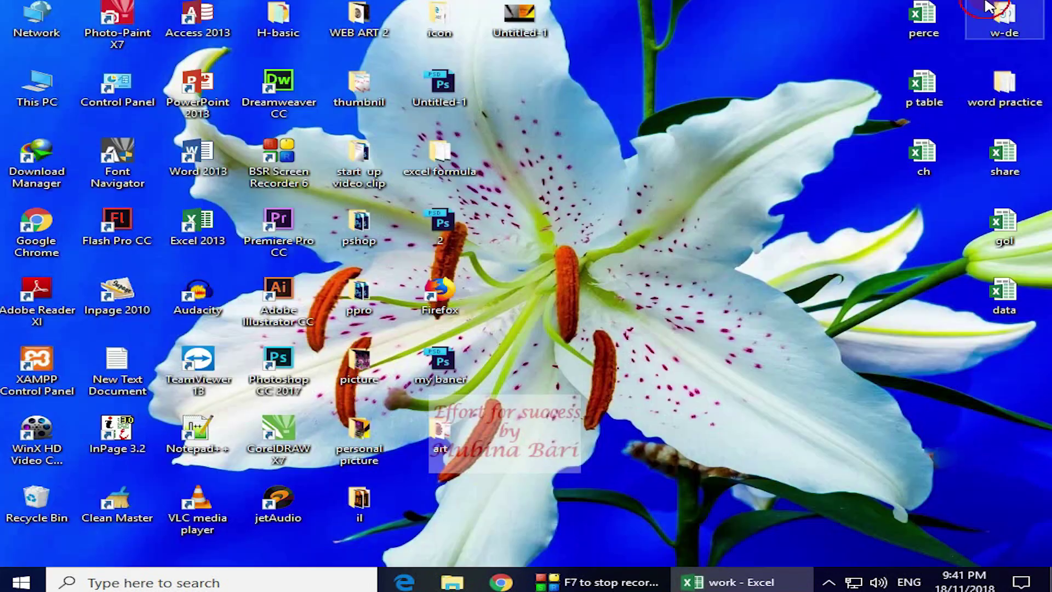
pyautogui.click(501, 583)
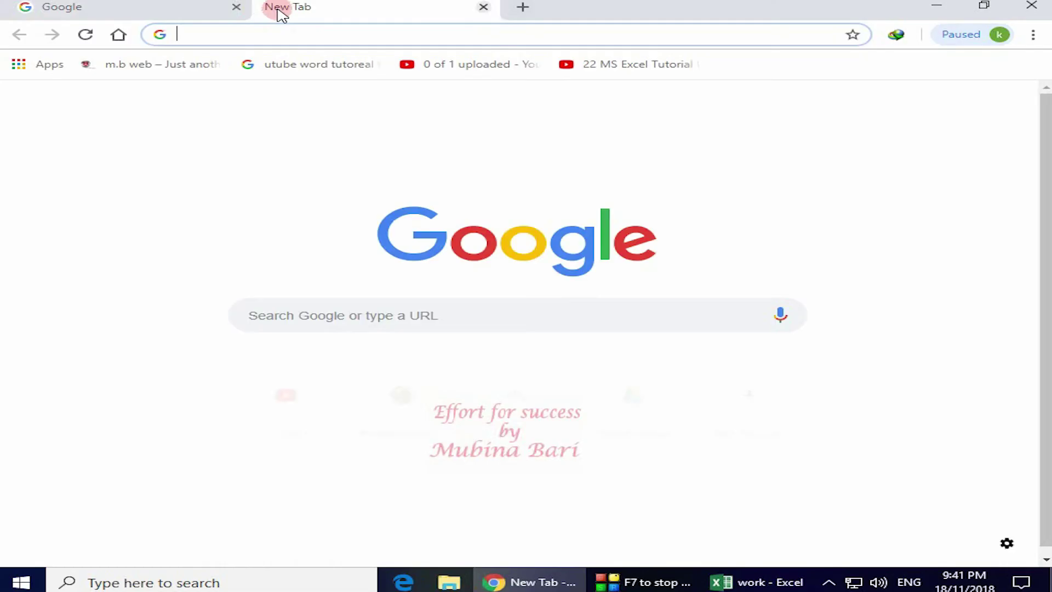
# Step: Search Google for 'onedrive login' using the autocomplete suggestion
pyautogui.click(264, 315)
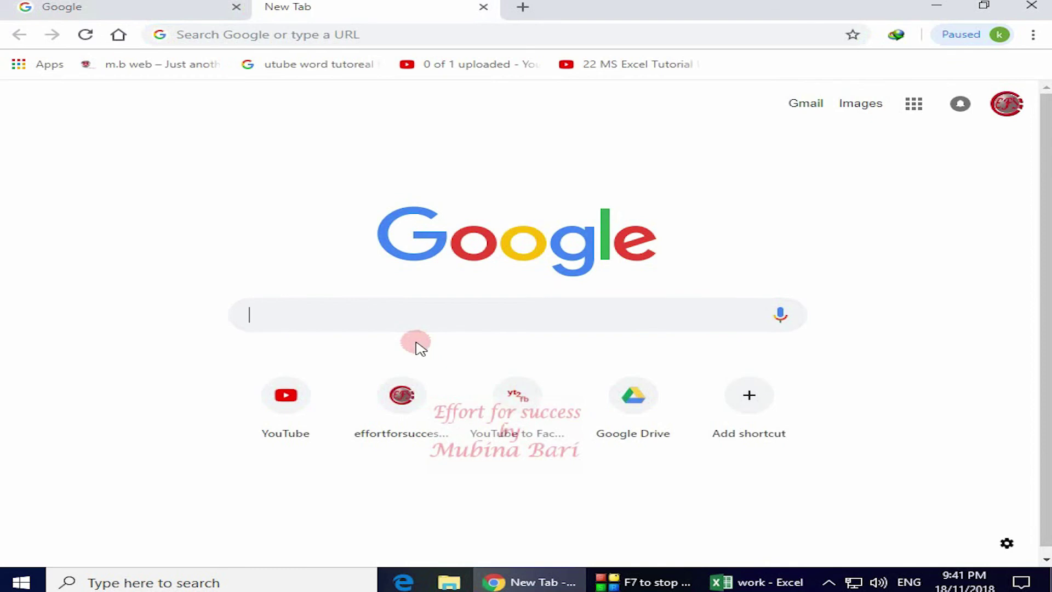
pyautogui.write('onedrive')
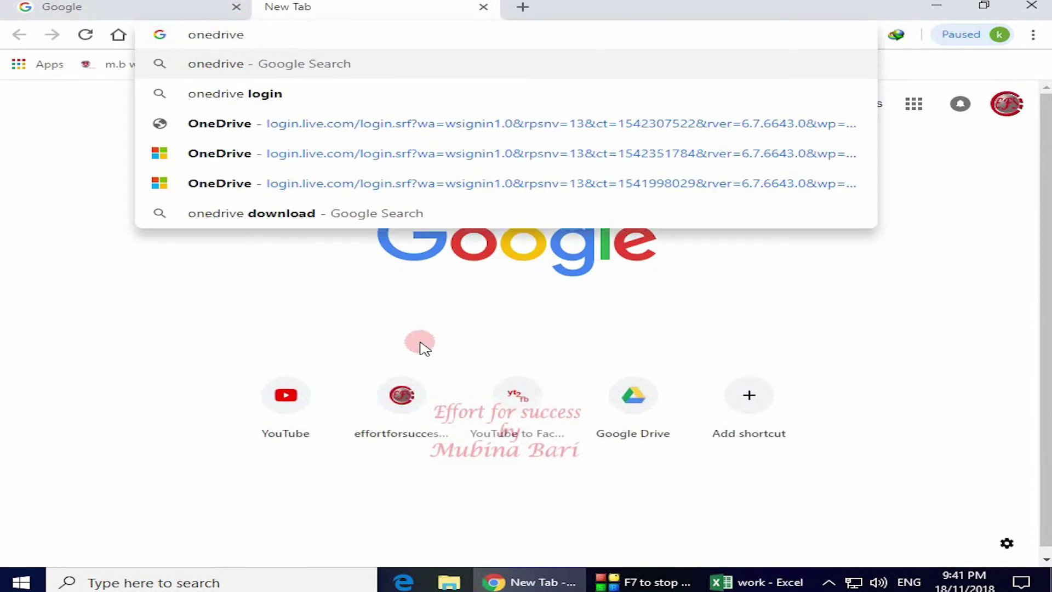
pyautogui.press('Down')
pyautogui.click(233, 104)
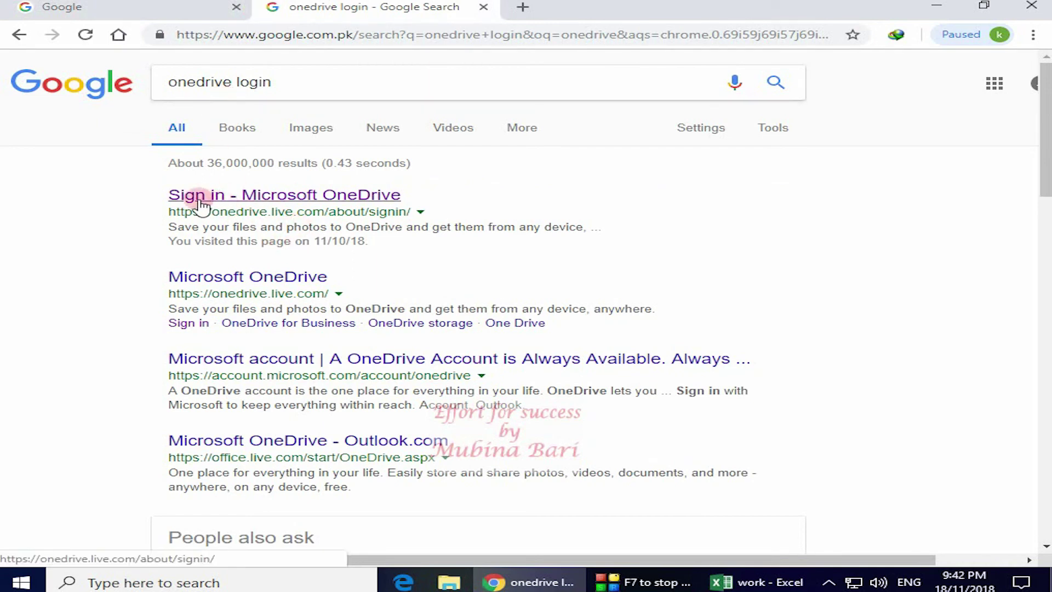
# Step: Open the 'Sign in - Microsoft OneDrive' result and submit the account e-mail address
pyautogui.click(310, 203)
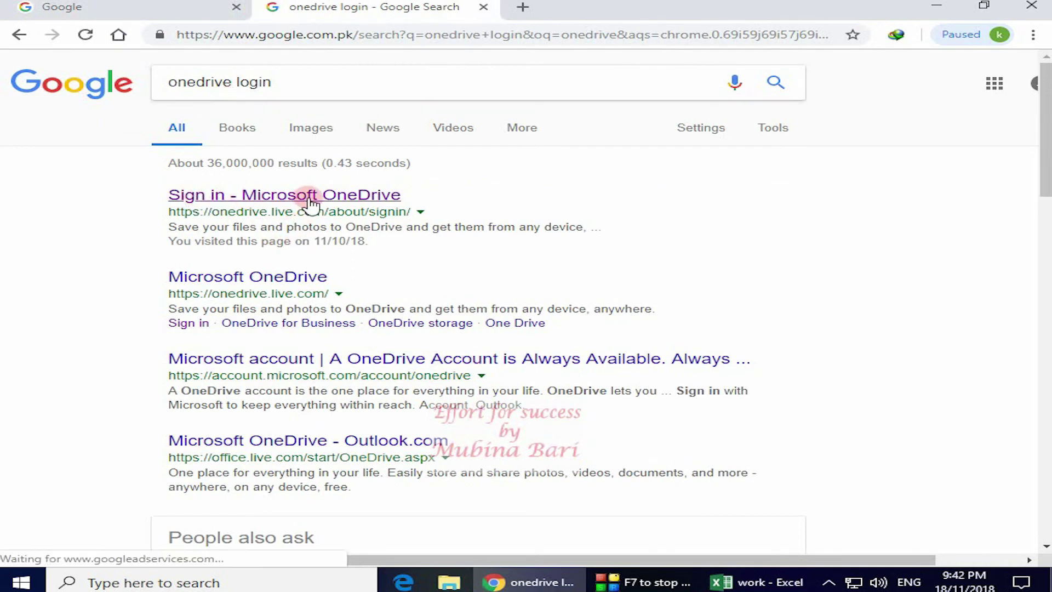
pyautogui.click(313, 203)
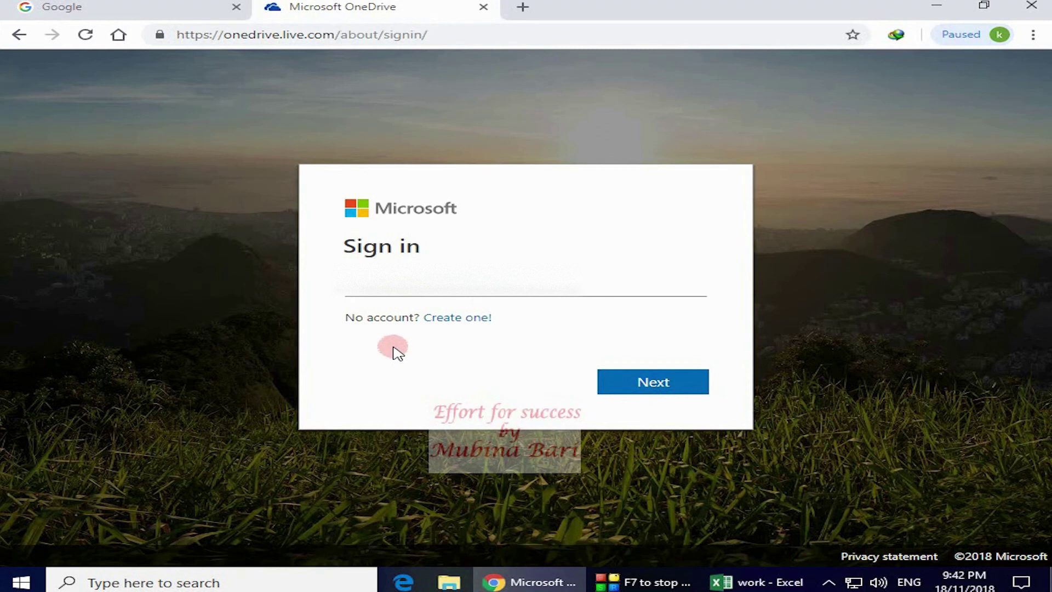
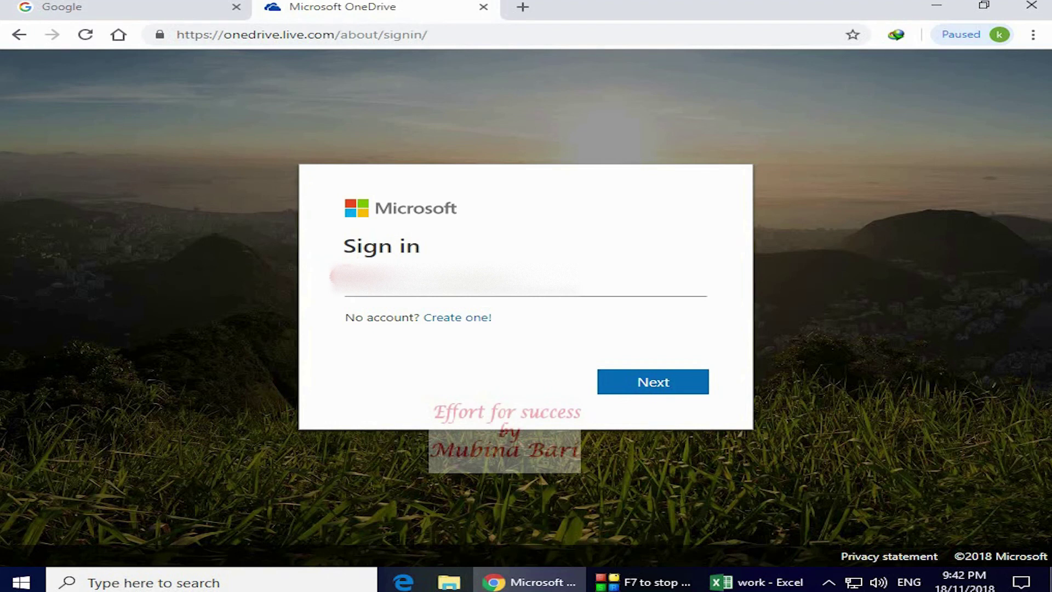
pyautogui.click(657, 382)
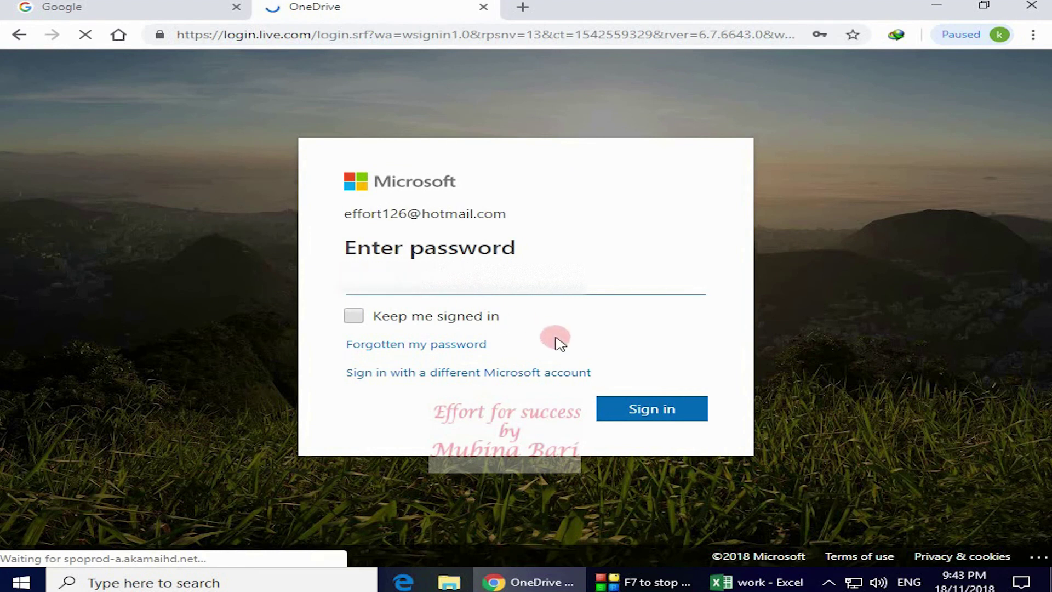
# Step: Sign in with the account password to reach the OneDrive Files page
pyautogui.click(635, 420)
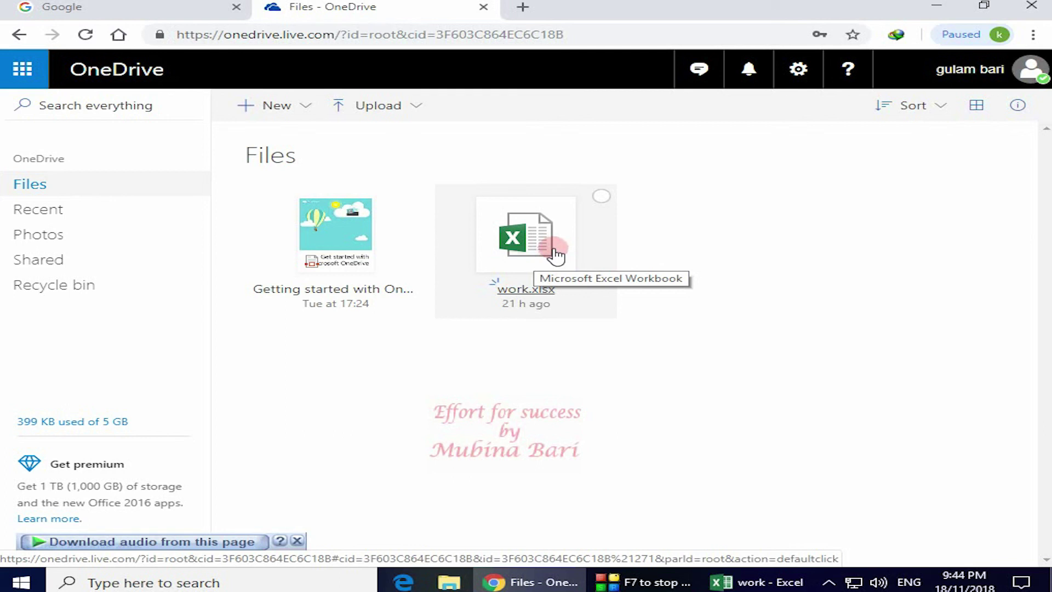
# Step: Open work.xlsx from the OneDrive Files list in Excel Online
pyautogui.click(526, 237)
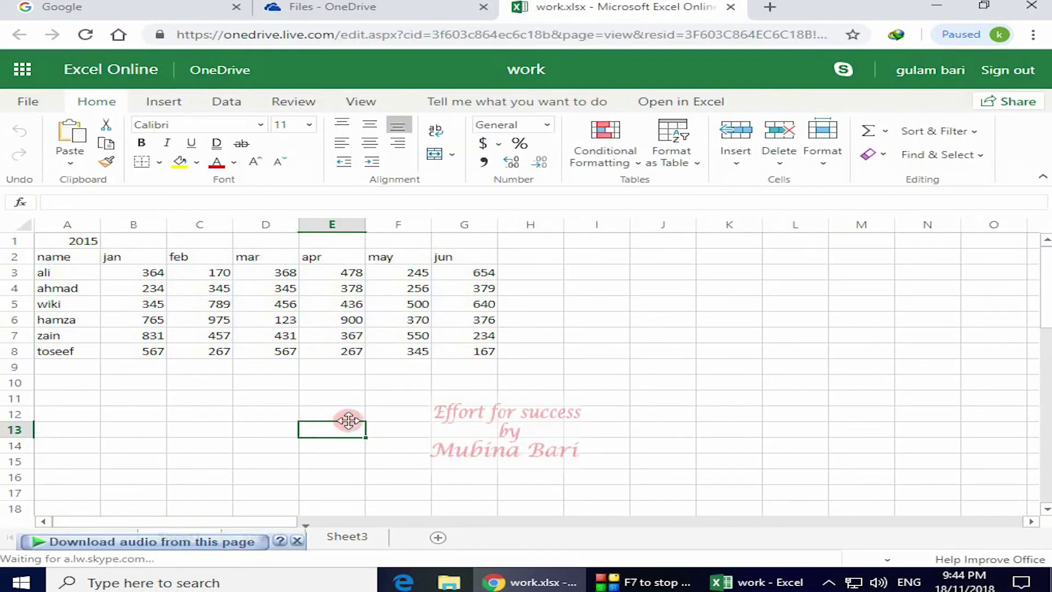